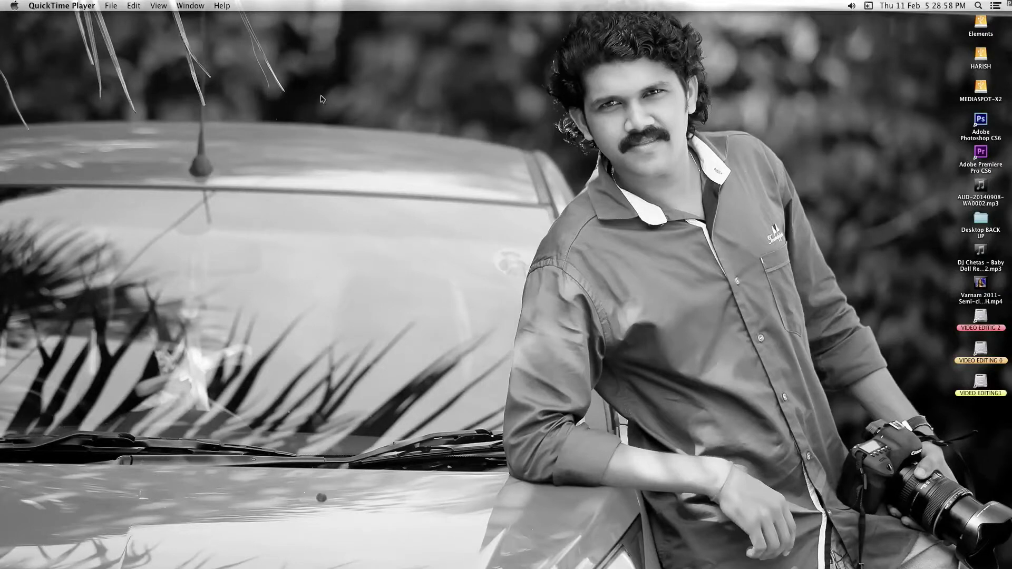
Dismiss the desktop shortcut menu twice and switch to Final Cut Pro with Cmd+Tab.
right_click(348, 95)
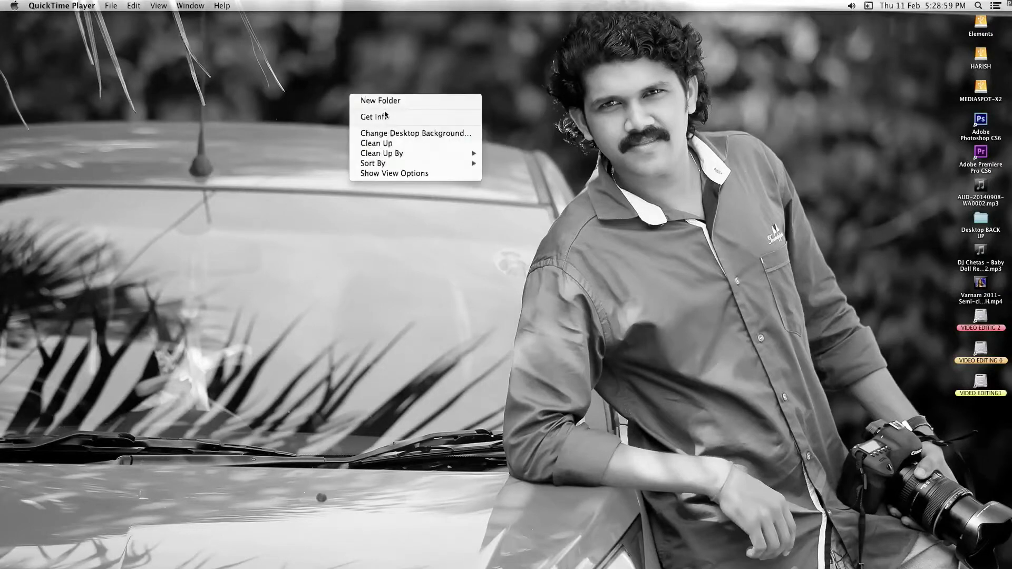
click(392, 141)
right_click(484, 114)
click(511, 165)
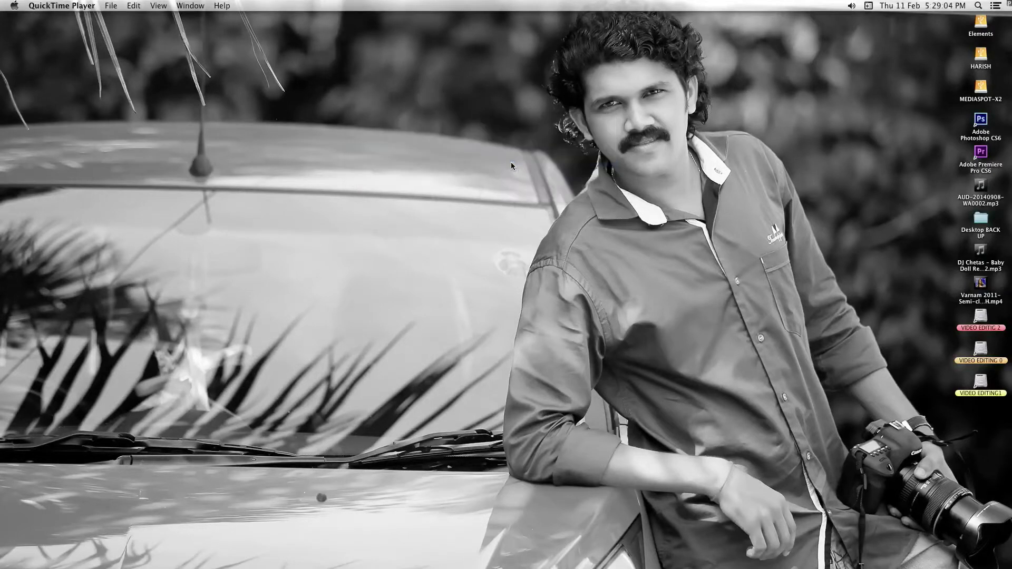
key(super+Tab)
key(Tab)
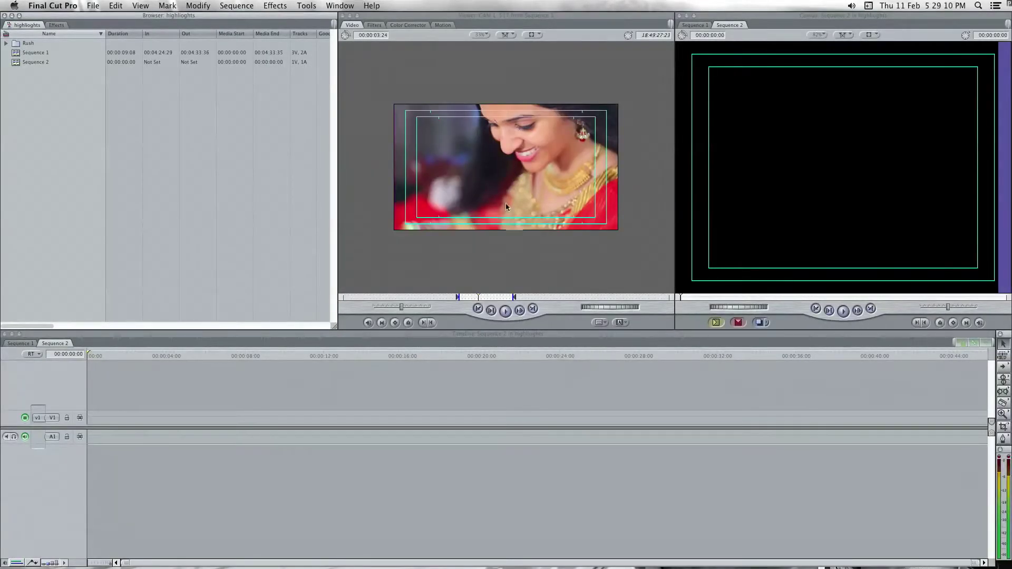
Add the close-up clip to Sequence 2's V1 track, matching the sequence settings, and play it.
mouse_move(495, 166)
mouse_down()
mouse_move(206, 414)
mouse_move(226, 417)
mouse_up()
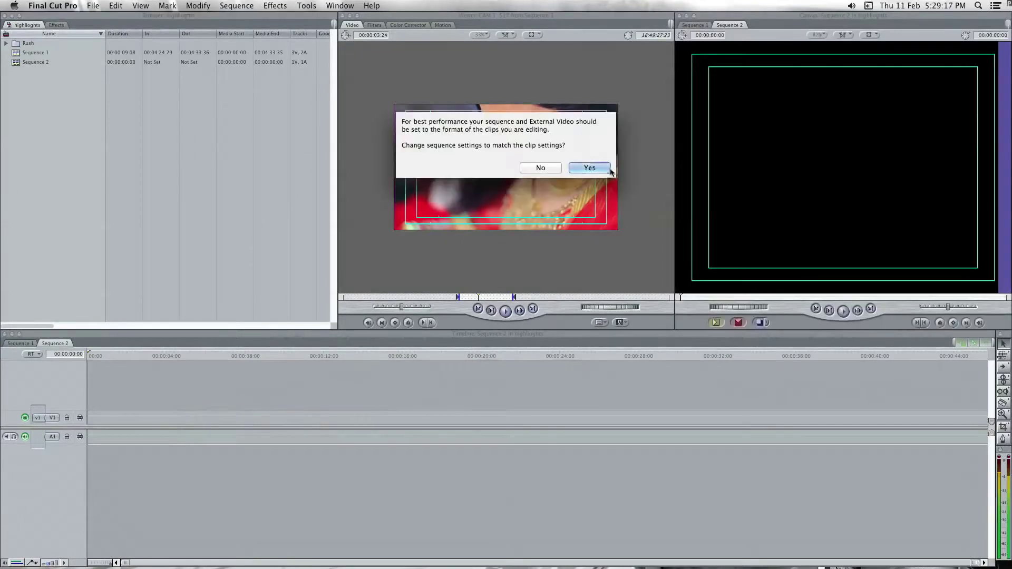
click(589, 167)
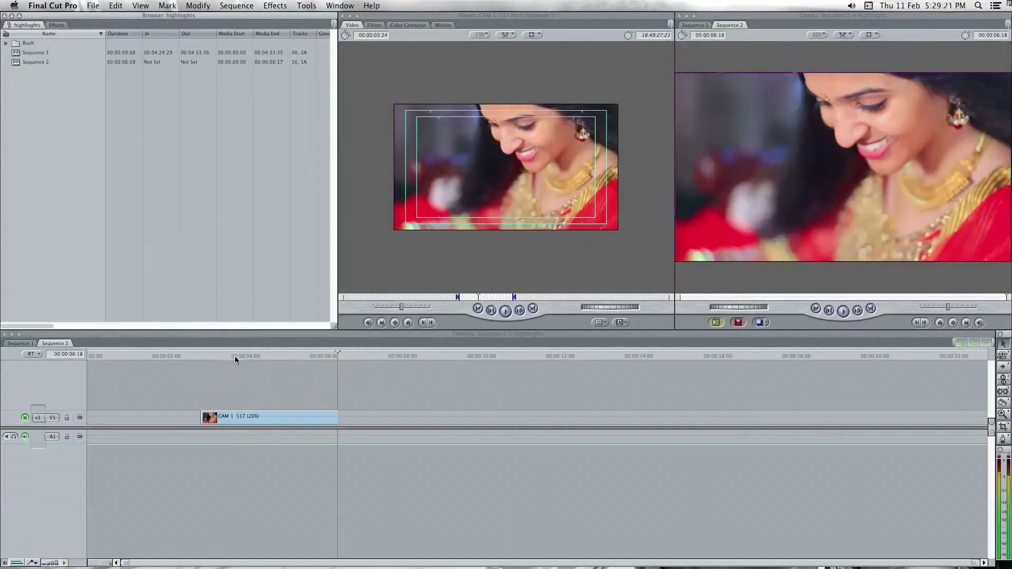
key(space)
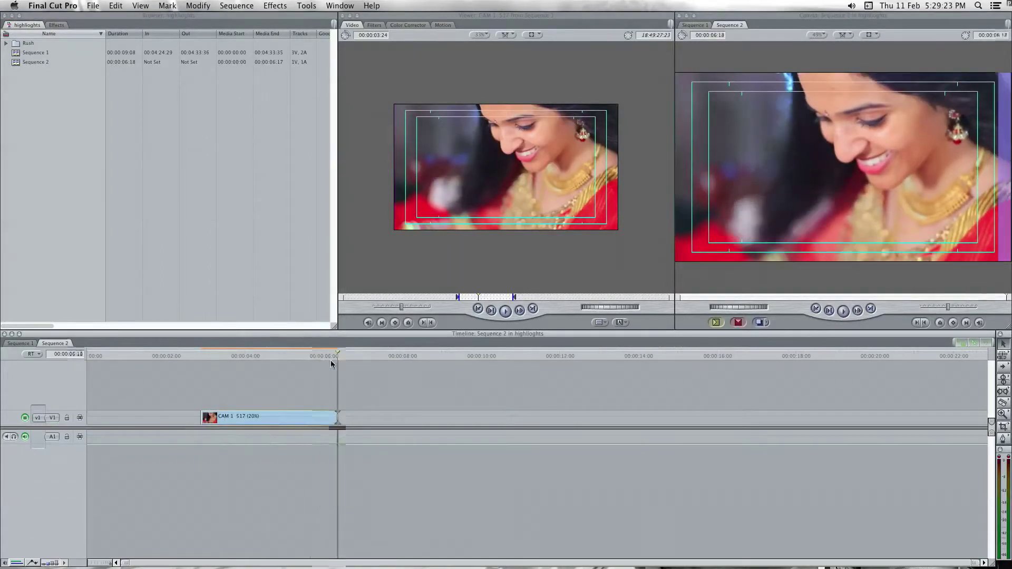
Close the empty gap before the clip so it starts at zero.
drag(301, 358, 183, 358)
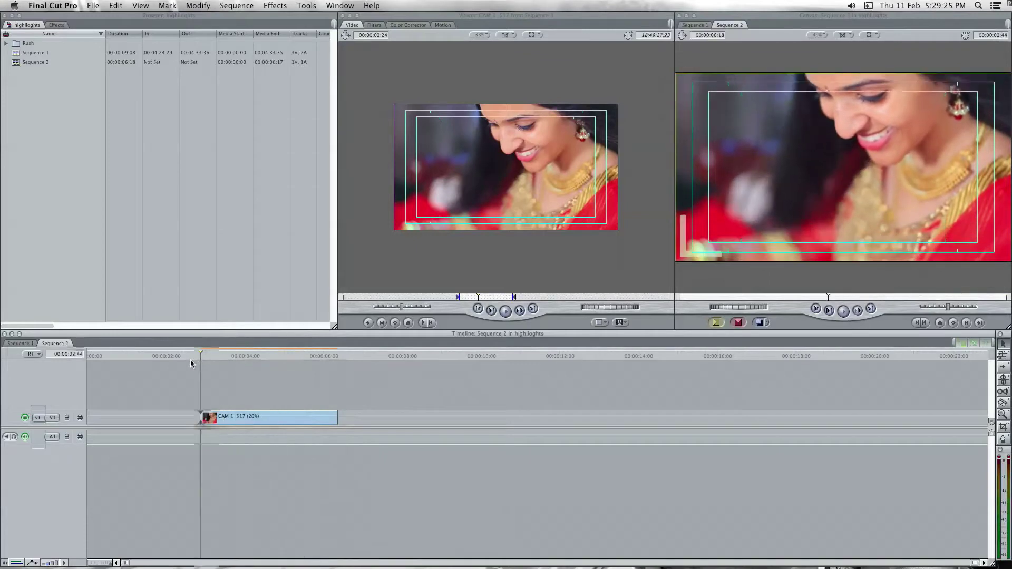
click(212, 358)
right_click(143, 418)
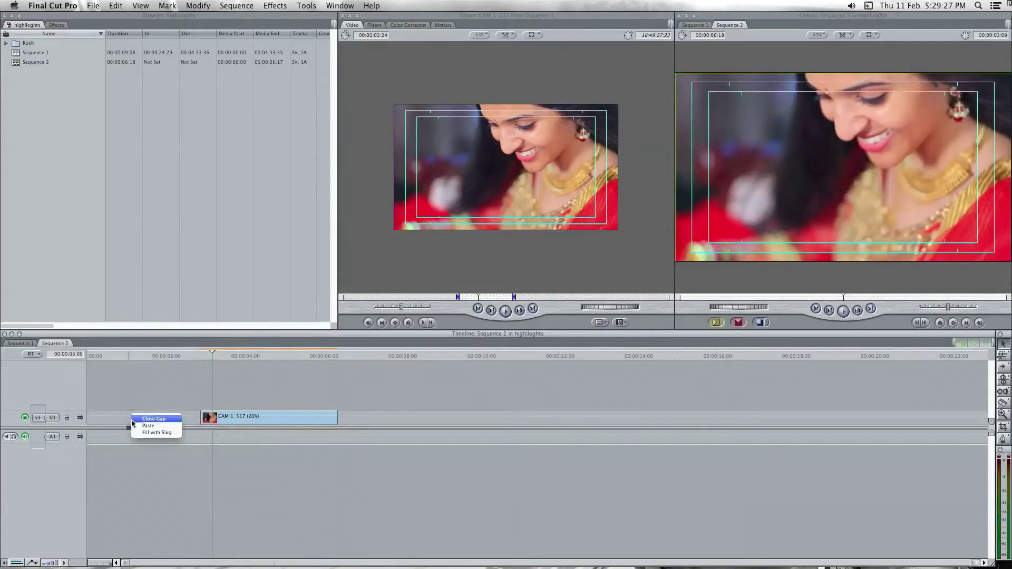
click(153, 419)
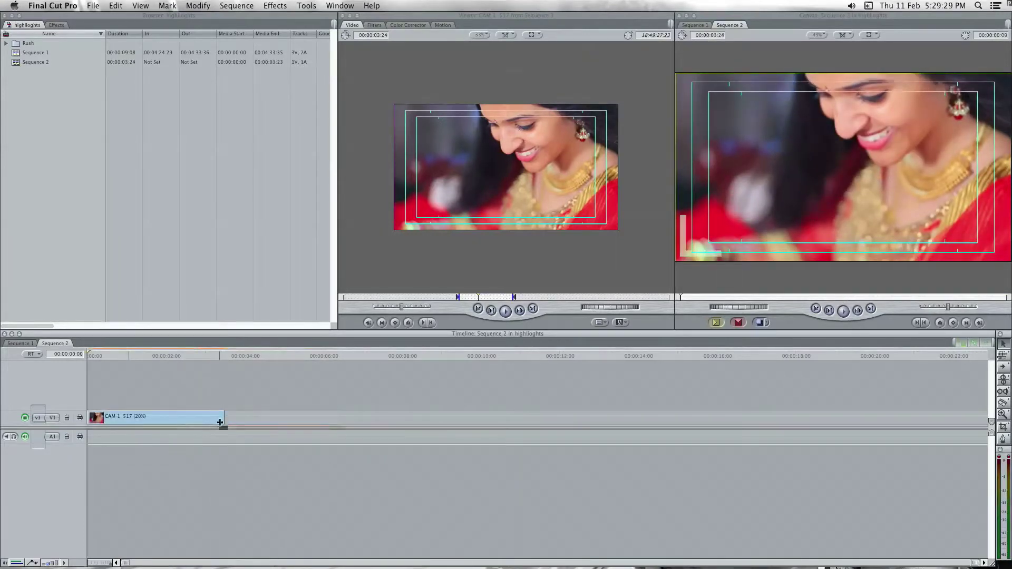
key(Down)
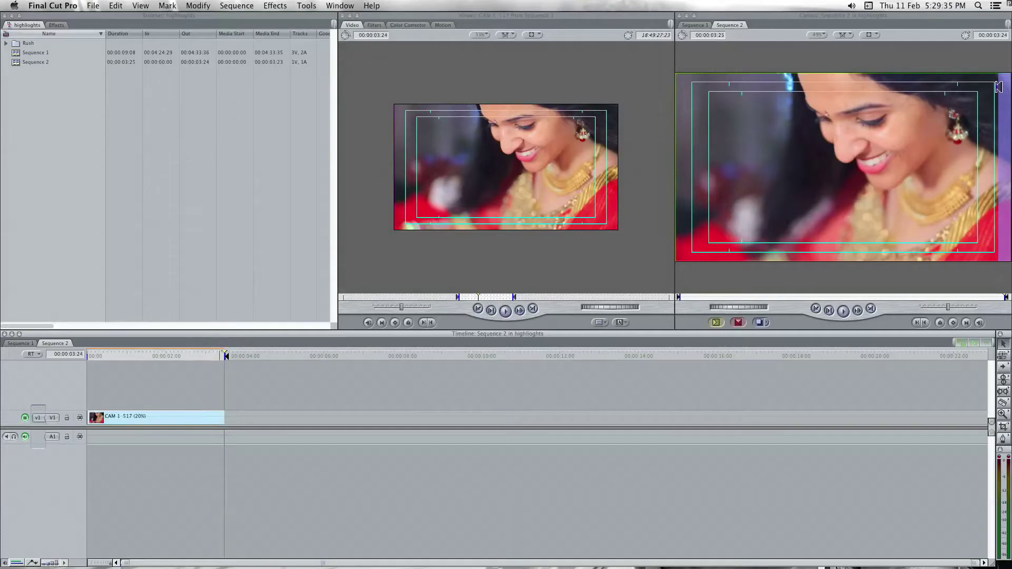
click(94, 5)
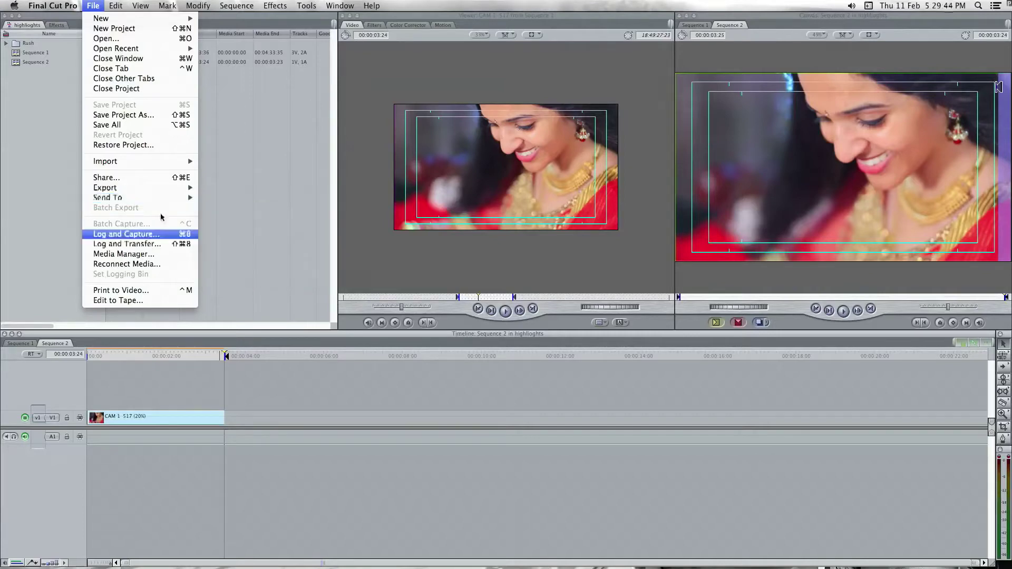
Share Sequence 2 as MPEG-4, review the format details, and send it to Compressor.
click(133, 180)
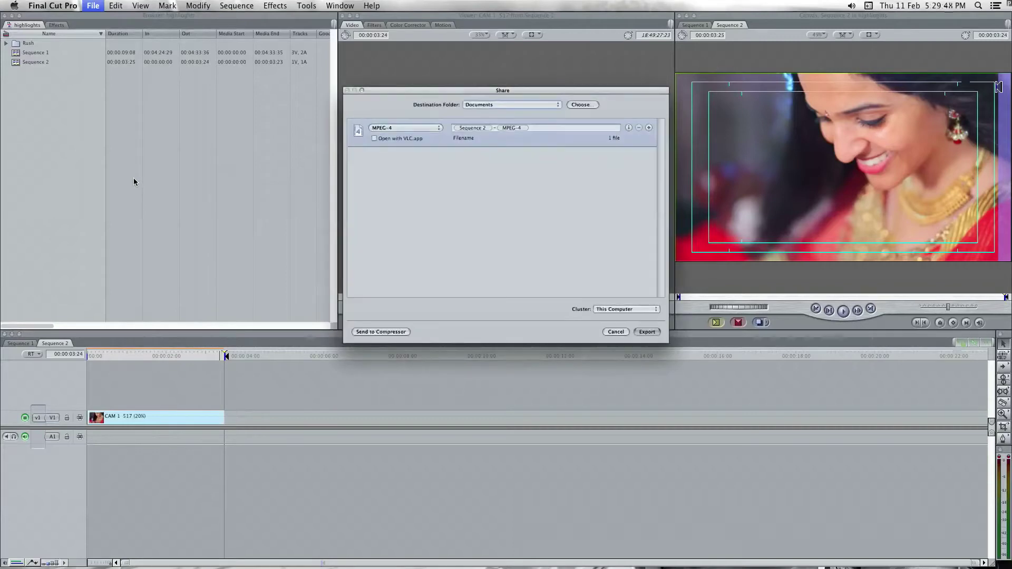
click(405, 128)
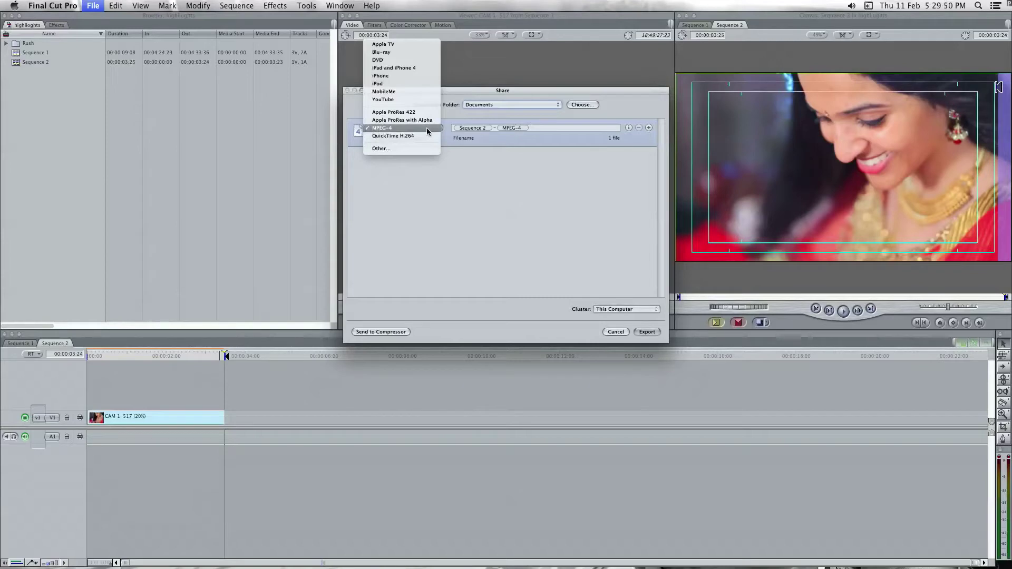
click(427, 127)
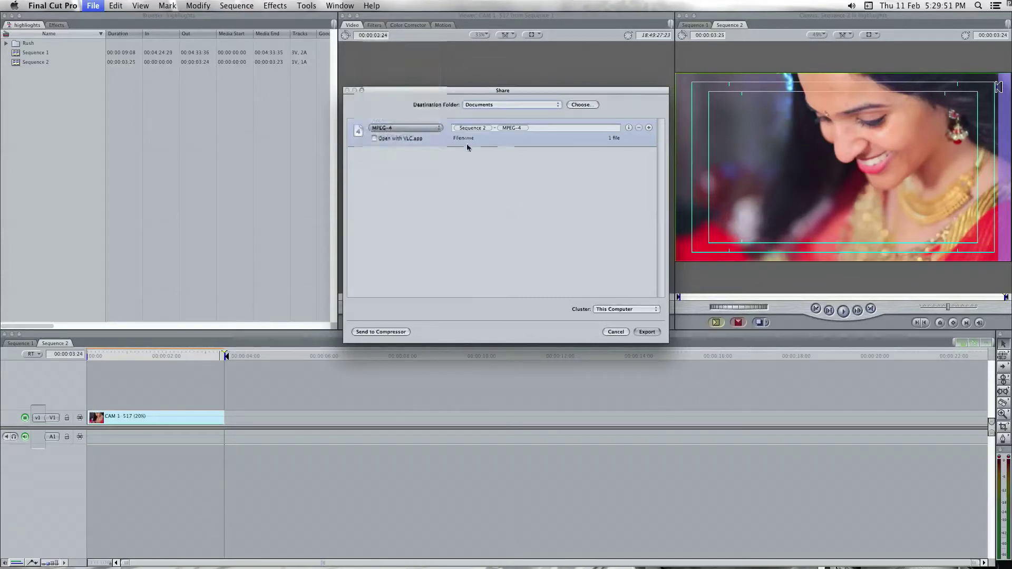
click(630, 129)
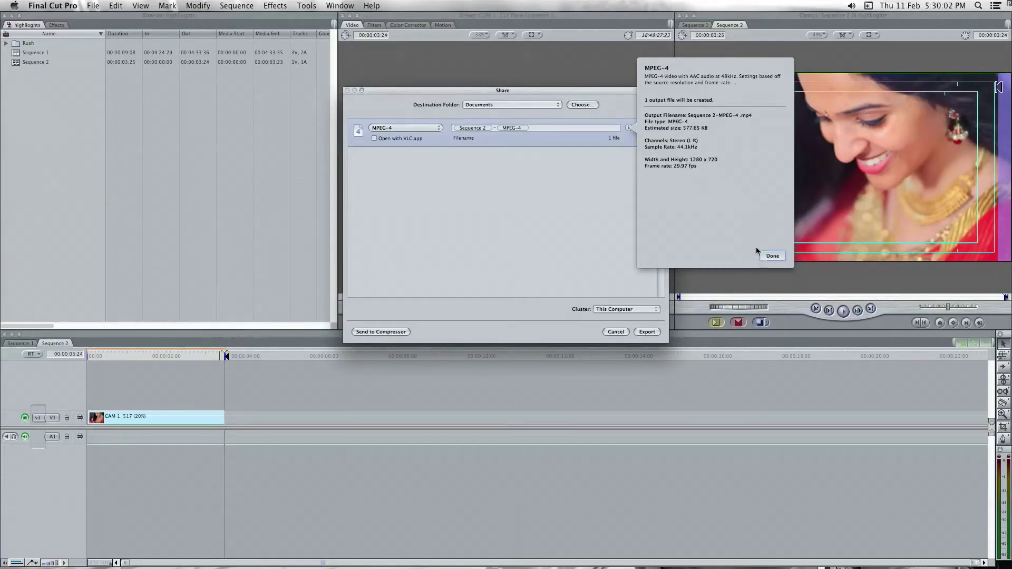
click(771, 257)
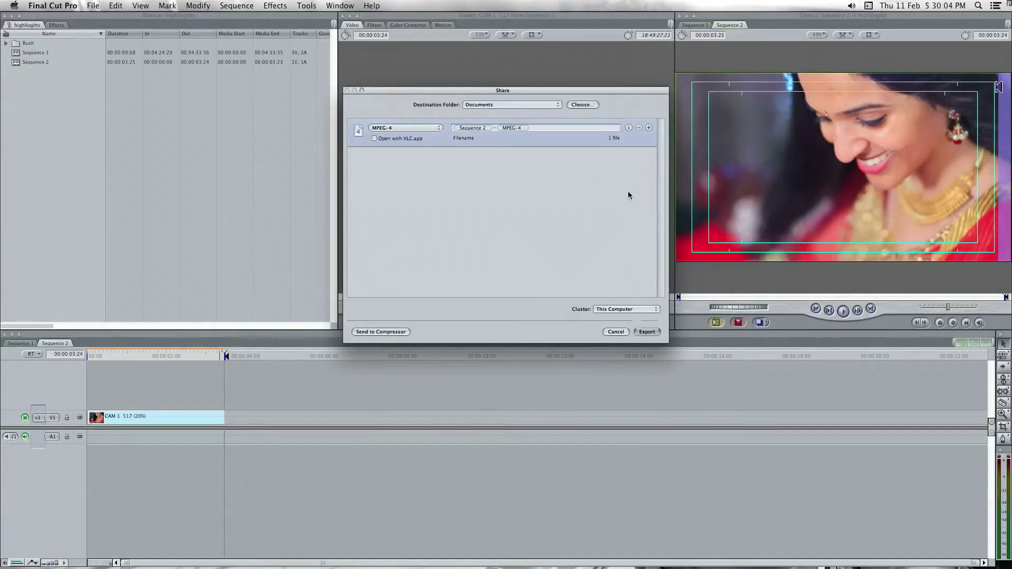
click(395, 332)
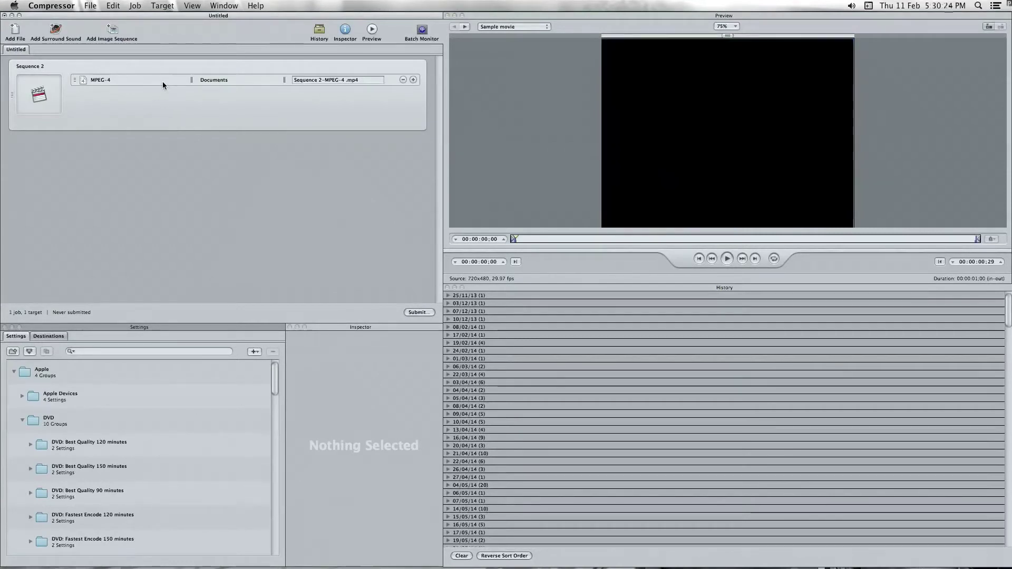
Bring up the destination options for the Sequence 2 job's MPEG-4 target.
right_click(162, 82)
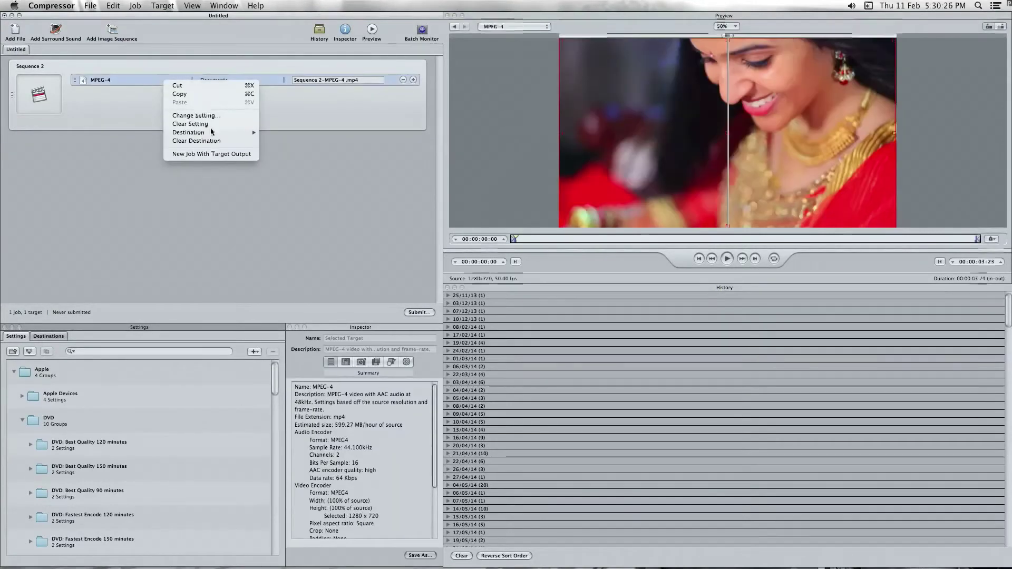
mouse_move(190, 132)
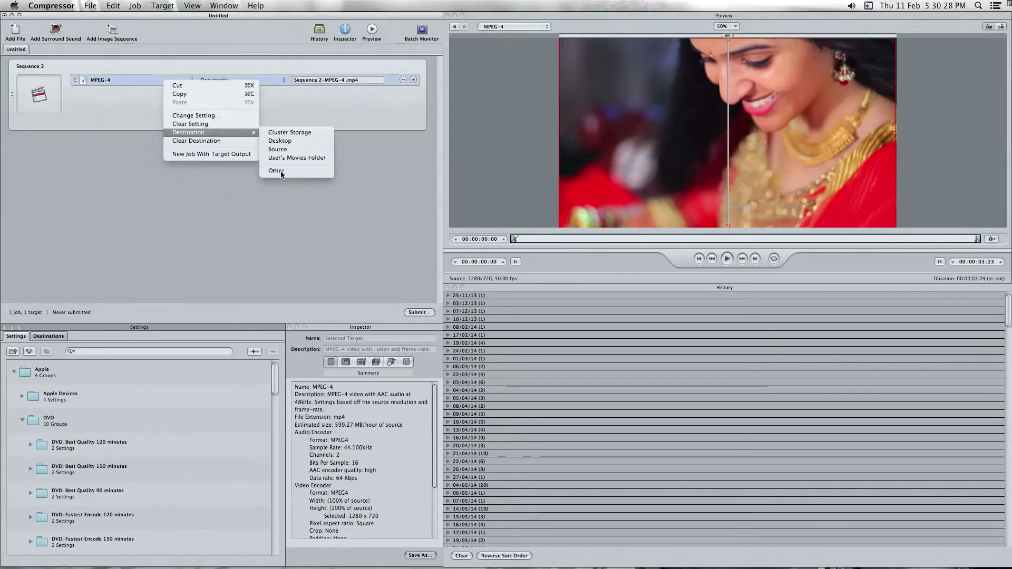
Choose a custom destination and create a new 'Render Output' folder on the Desktop.
click(281, 172)
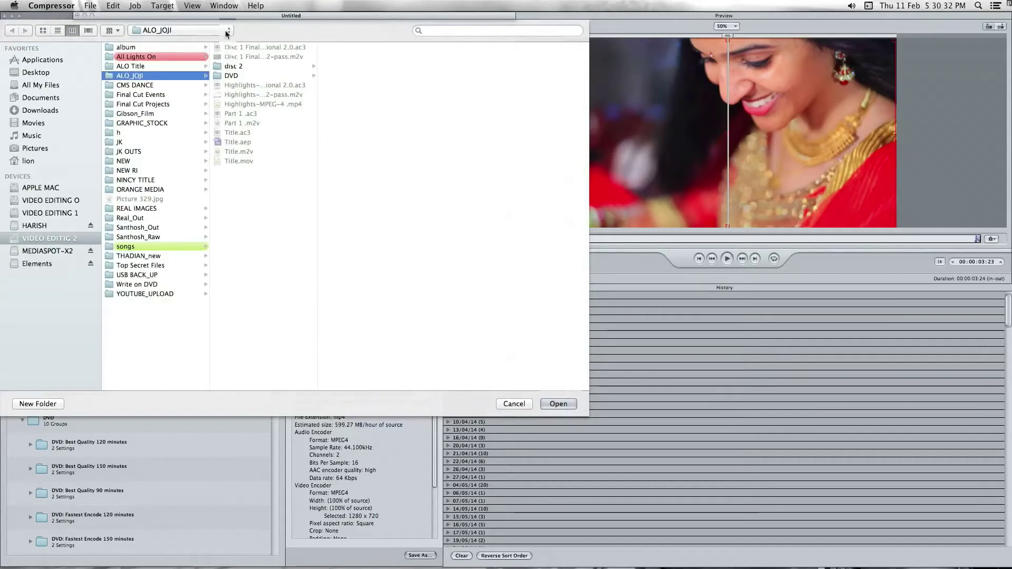
click(37, 72)
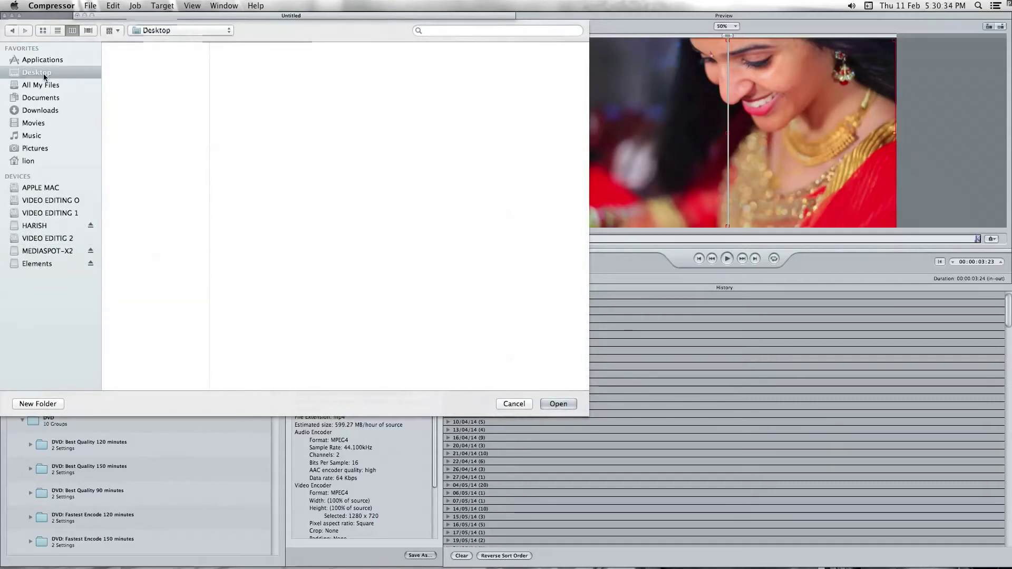
click(47, 404)
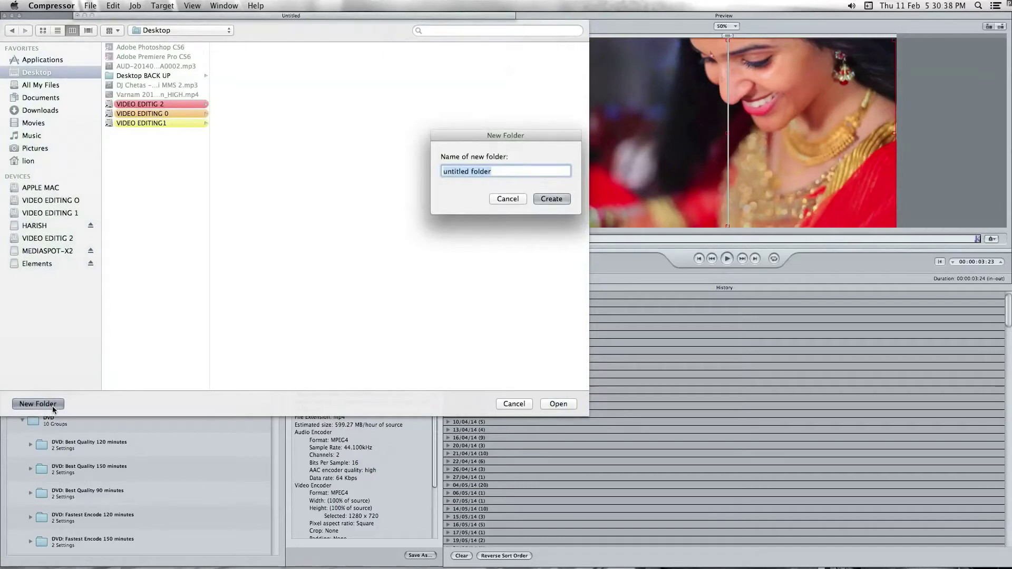
text(Render)
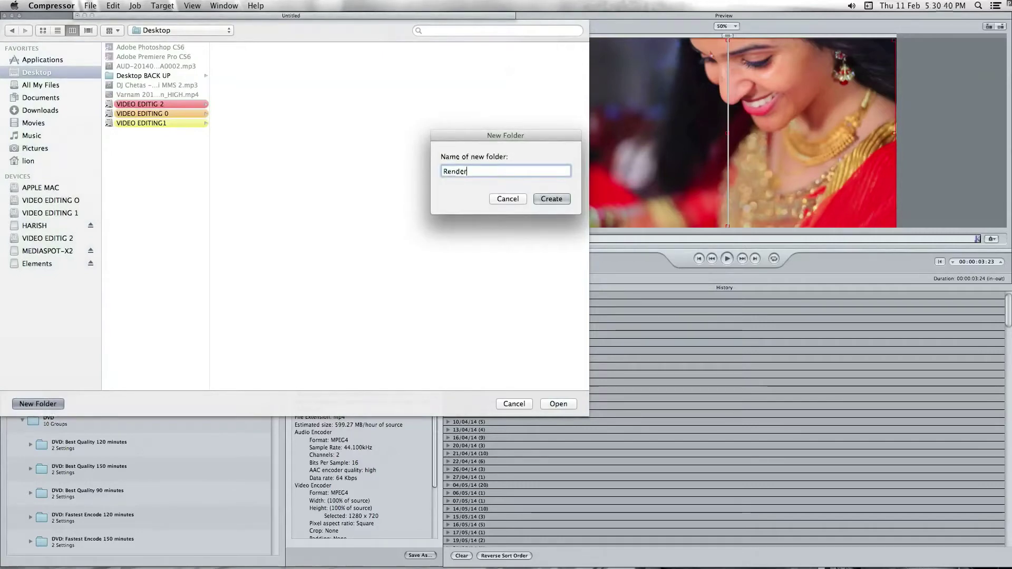
text( Output)
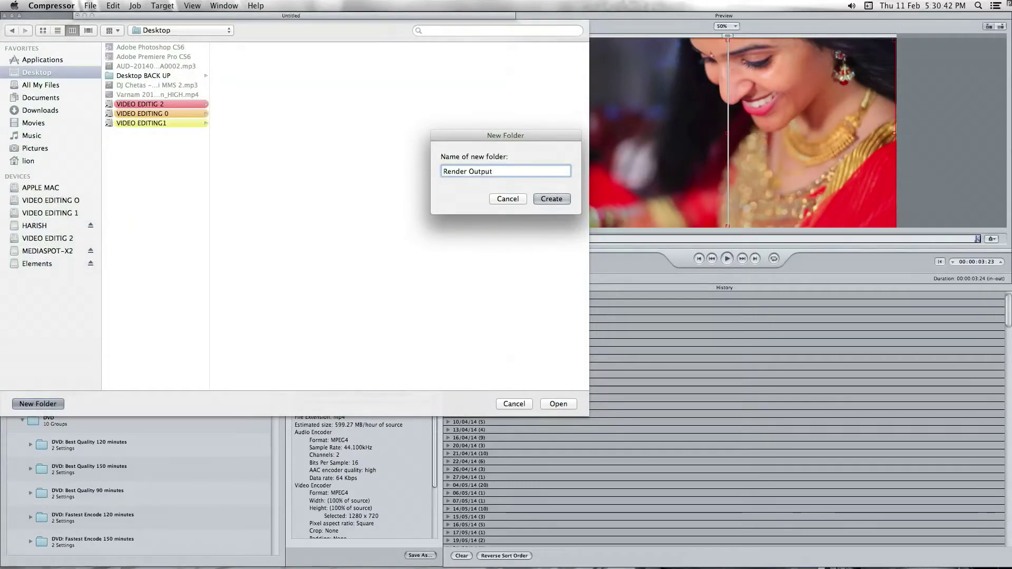
key(Return)
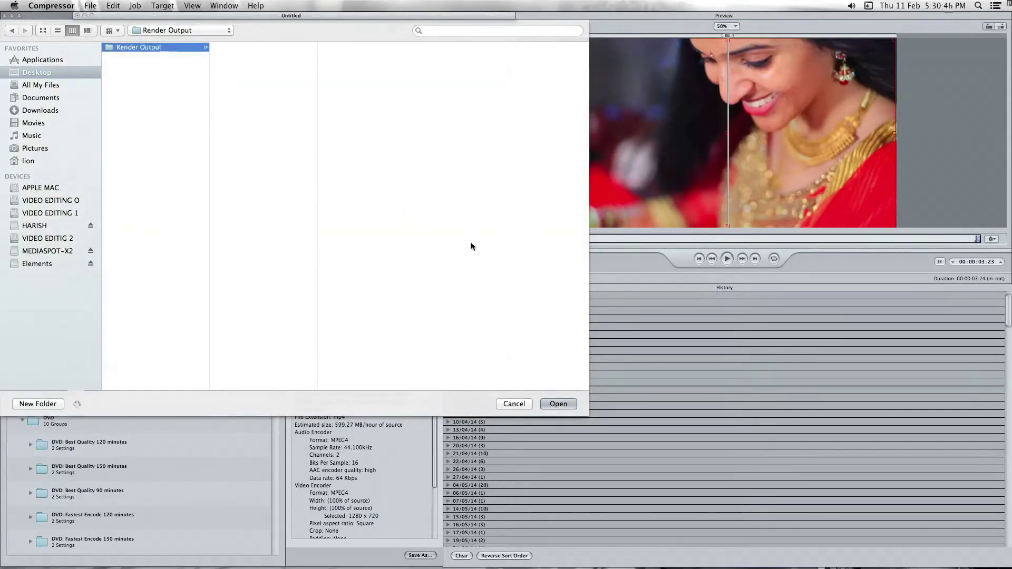
click(563, 403)
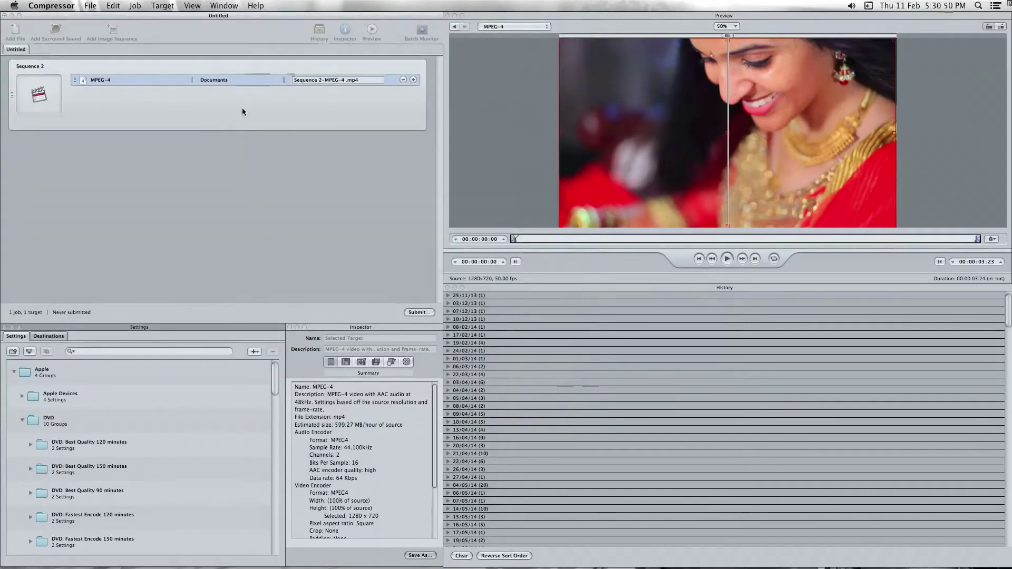
Set the MPEG-4 target's video to a constant 2048 kbps bit rate in the Encoder pane.
click(242, 108)
click(229, 79)
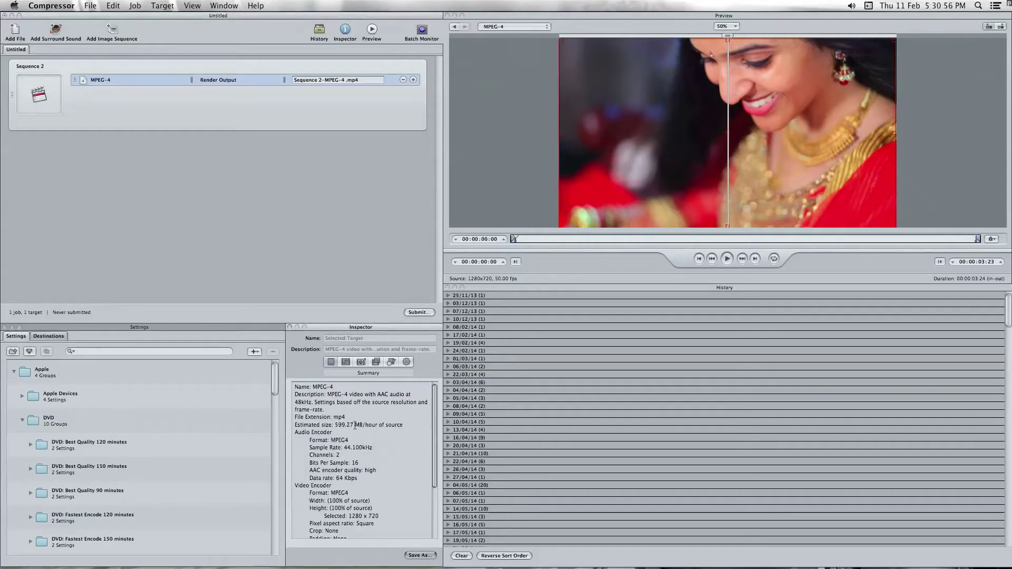
click(345, 362)
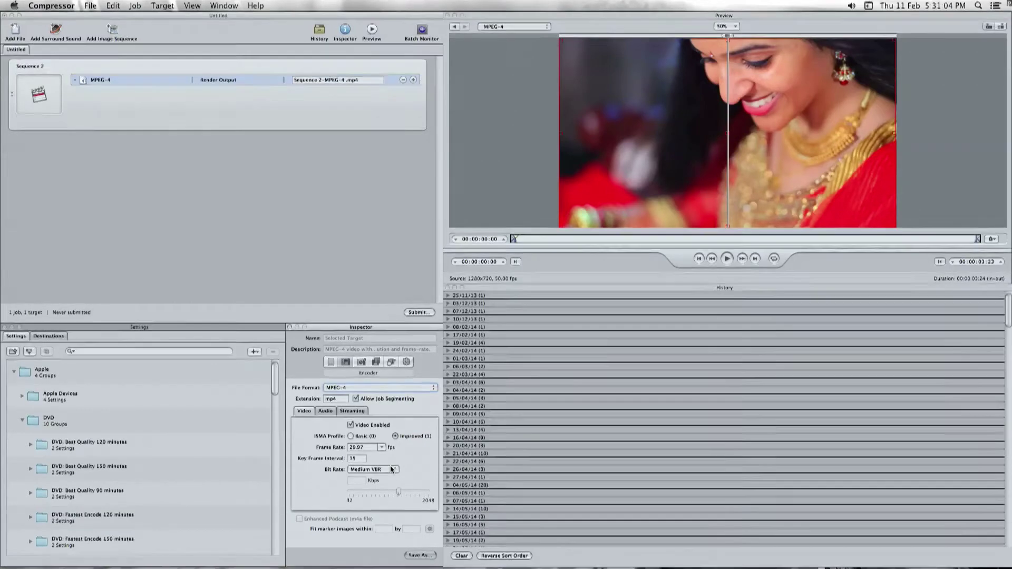
click(389, 469)
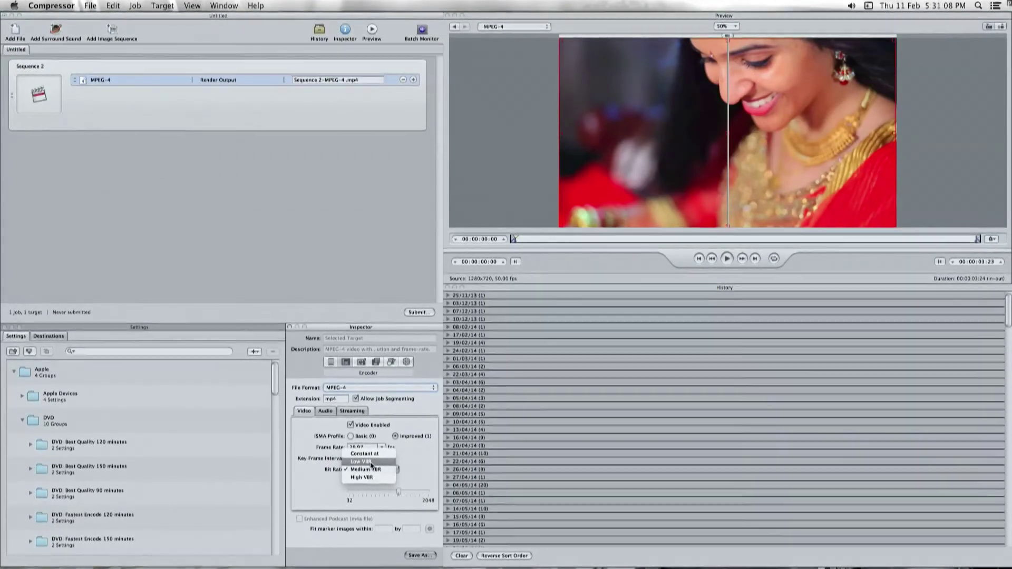
click(370, 462)
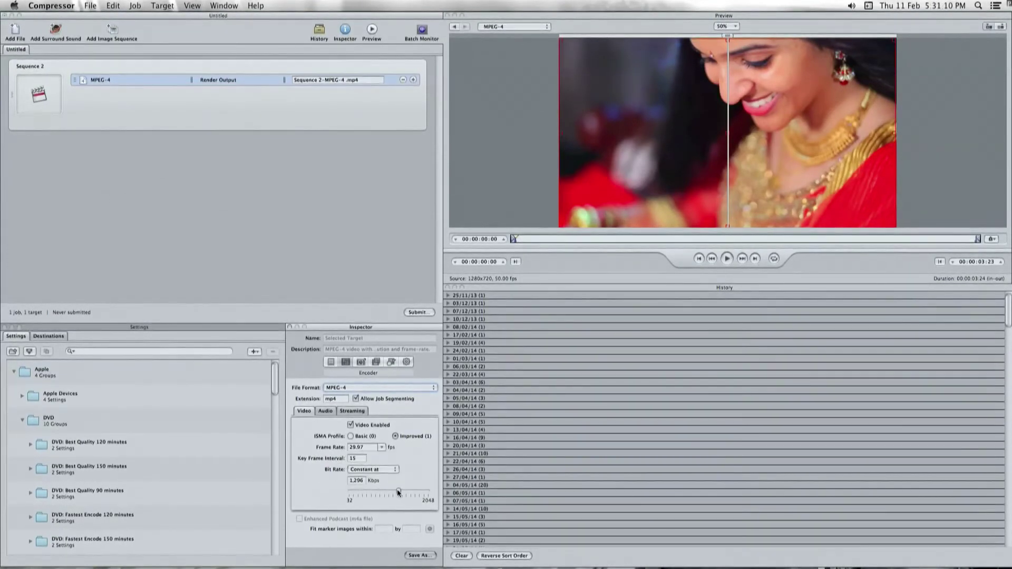
drag(397, 492, 428, 492)
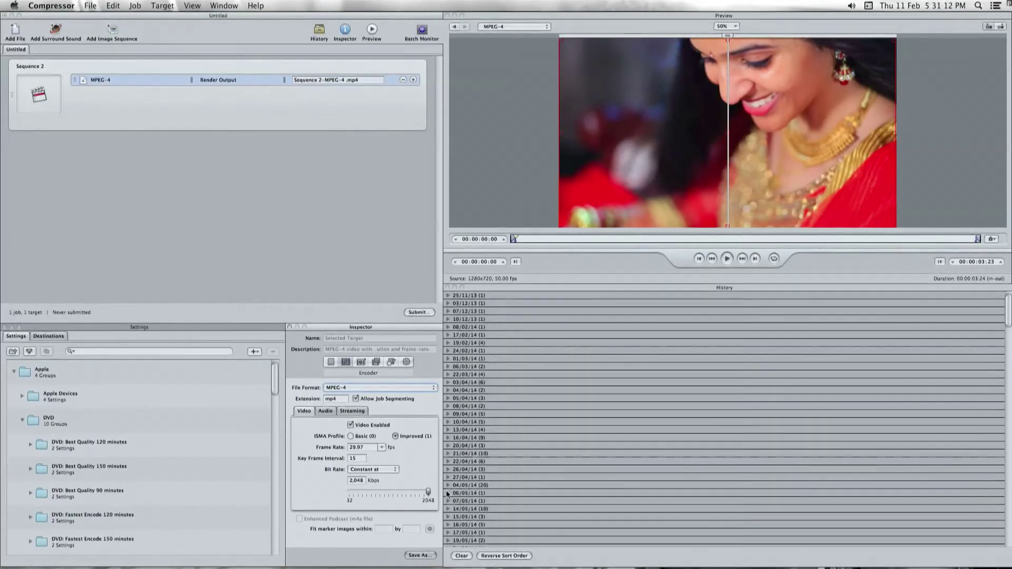
click(331, 362)
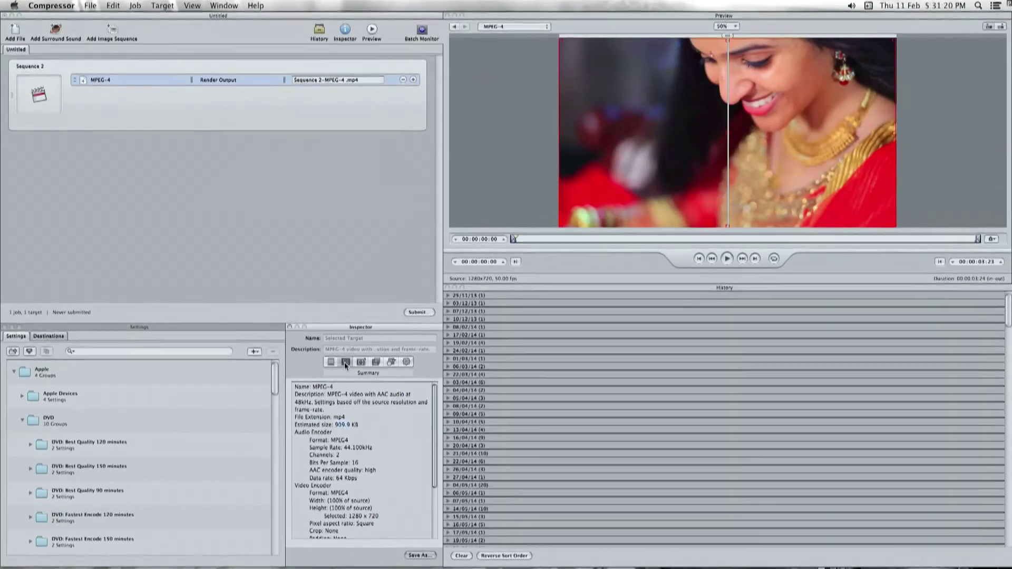
Set the audio to 320 kbps and 48 kHz with High quality, then submit the job.
click(345, 362)
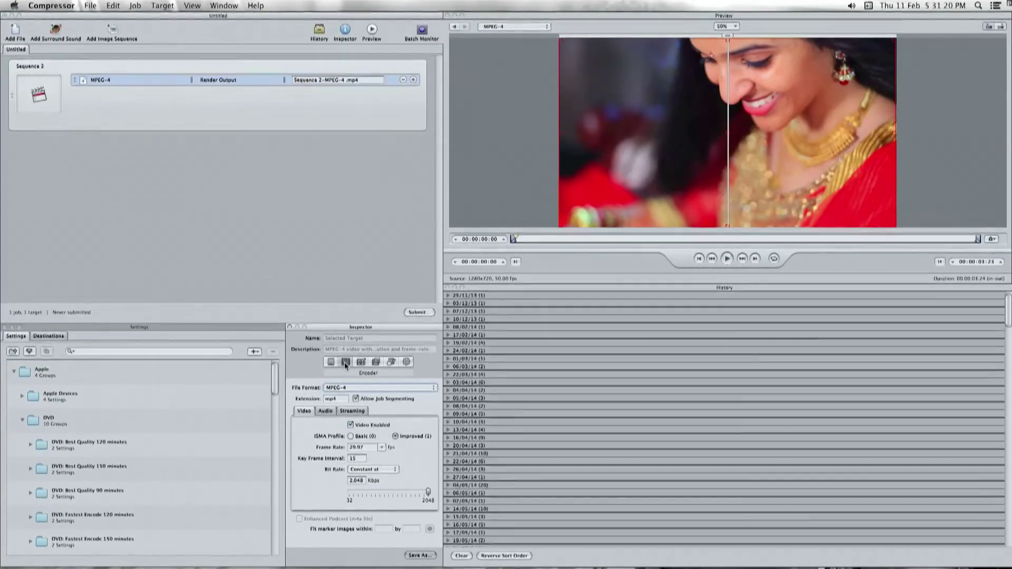
click(327, 412)
click(378, 448)
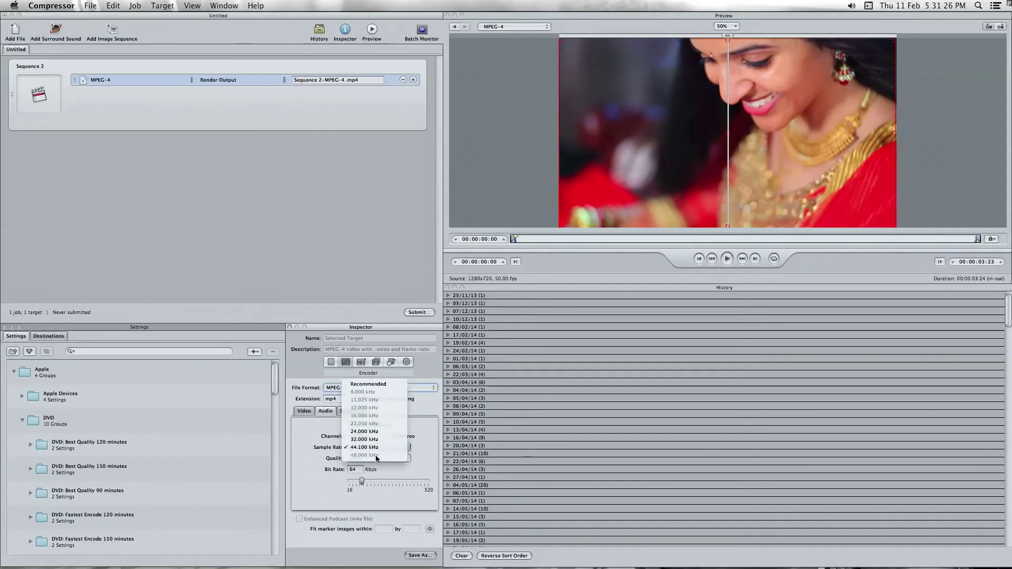
click(384, 475)
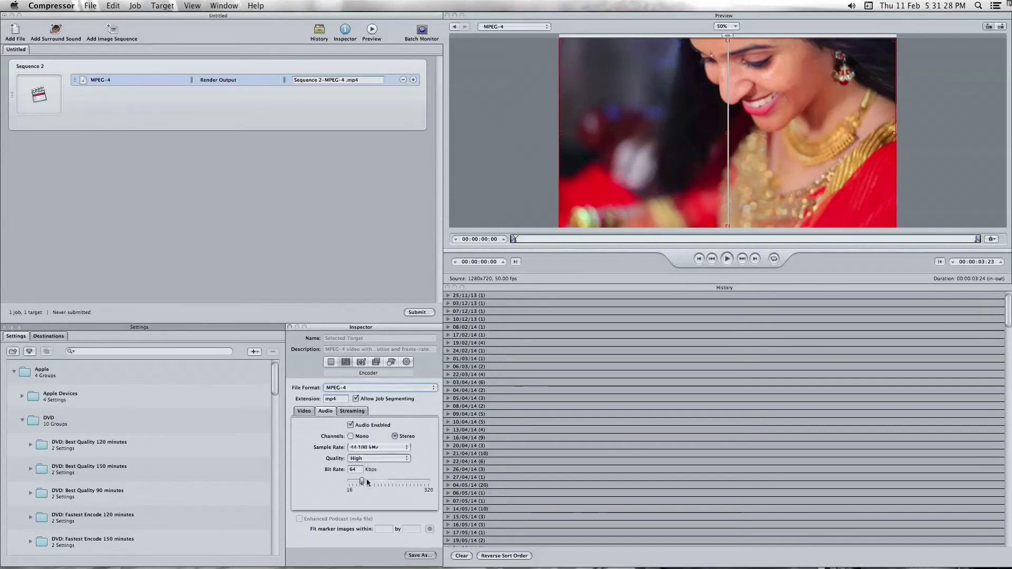
drag(364, 483, 429, 482)
click(382, 448)
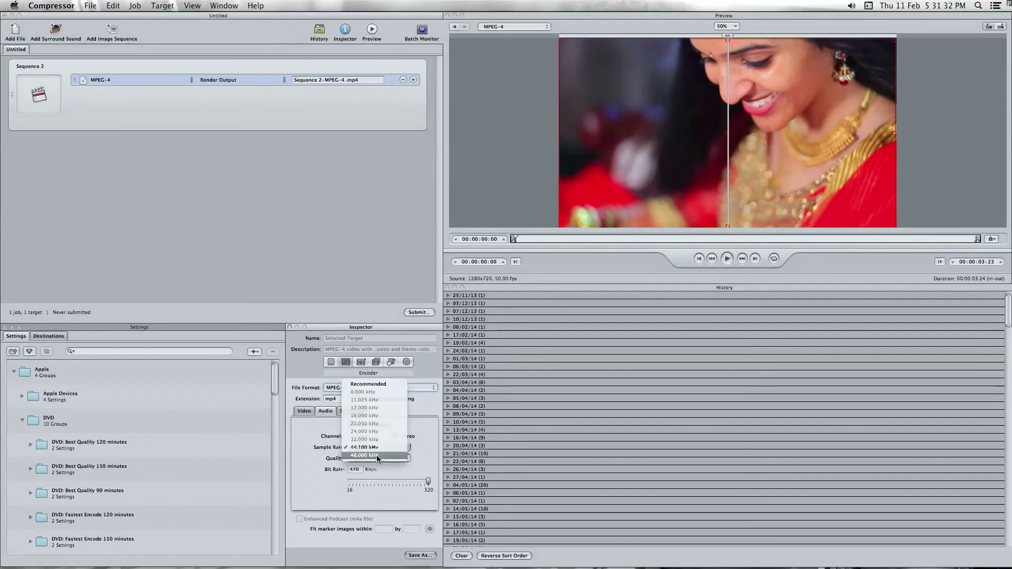
click(376, 454)
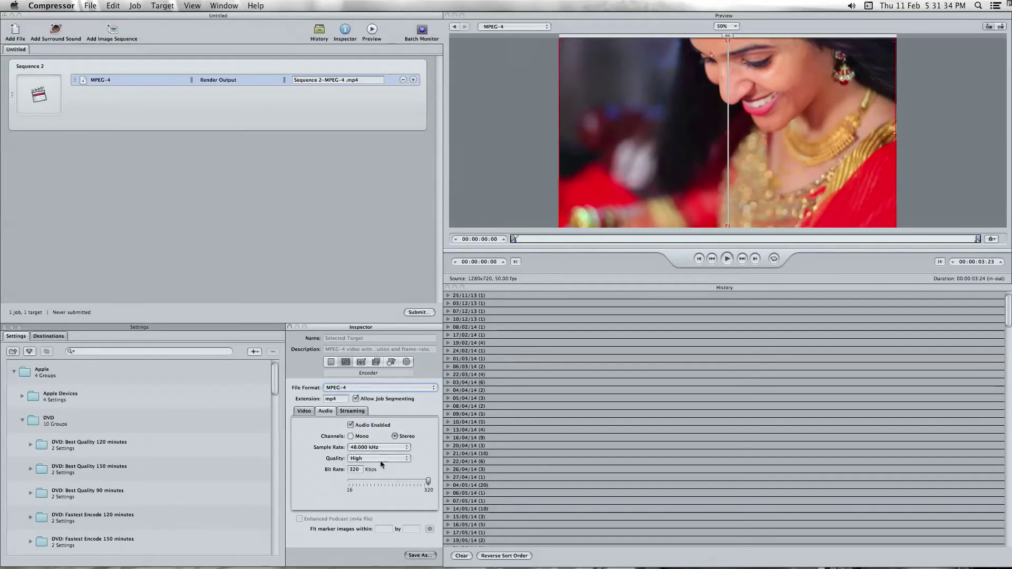
click(380, 459)
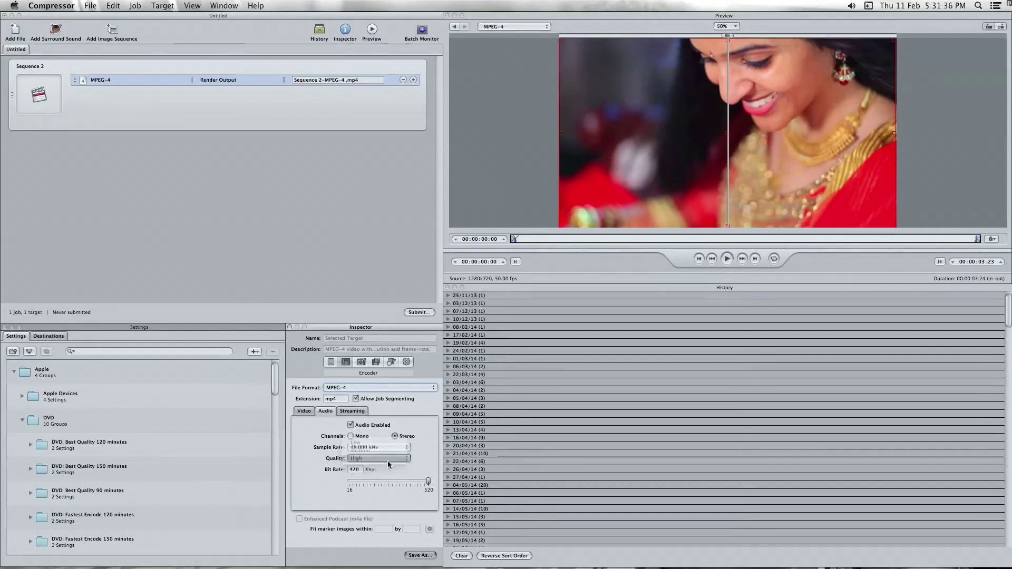
click(418, 313)
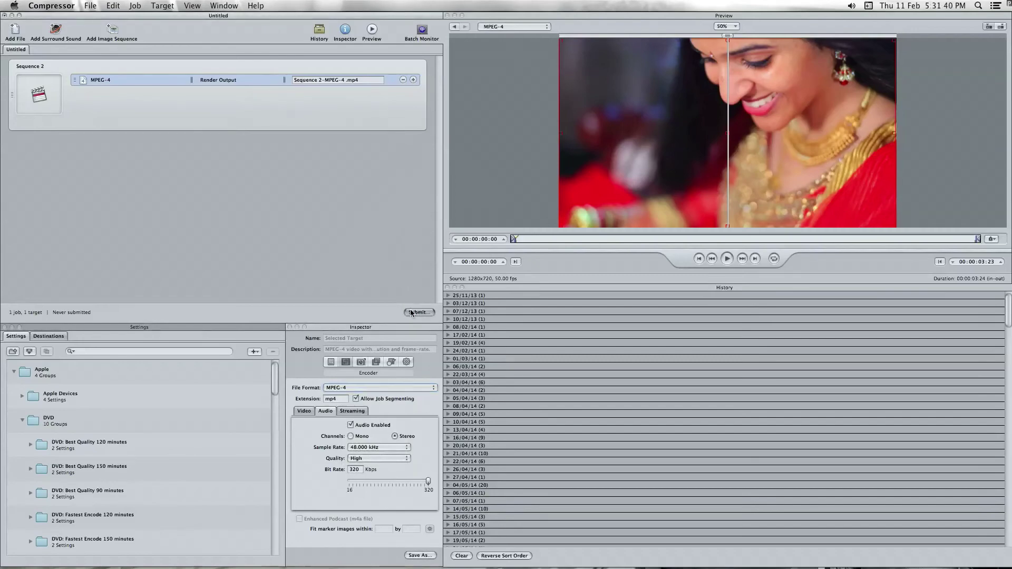
key(Return)
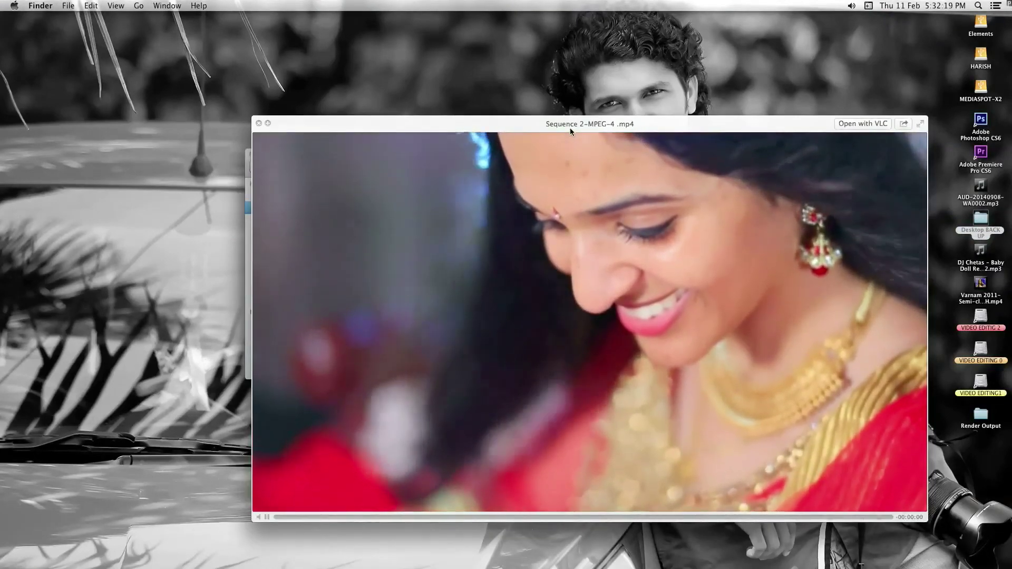
Close the preview and show the 824 KB Sequence 2-MPEG-4.mp4 details in Render Output.
key(space)
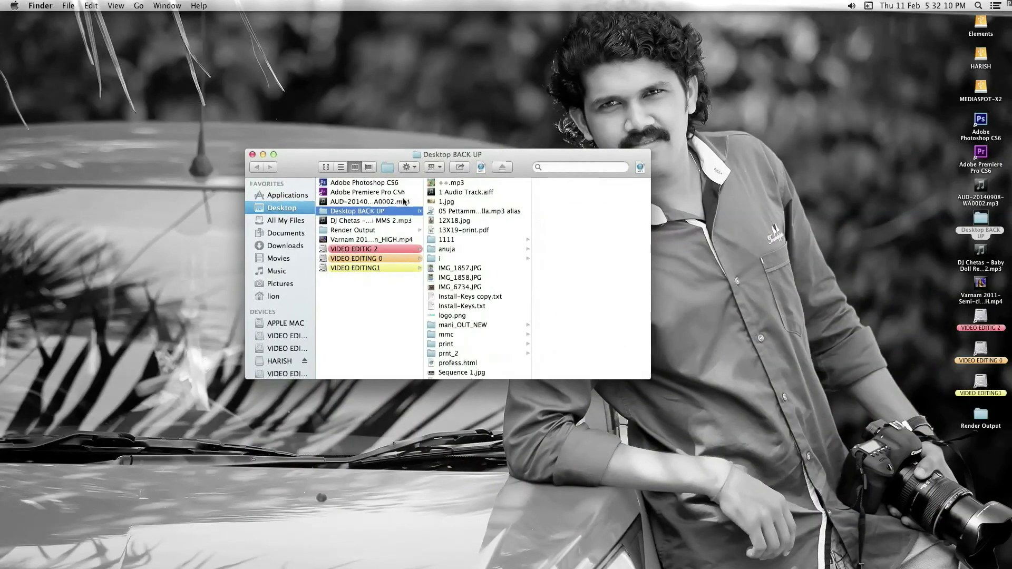
click(346, 231)
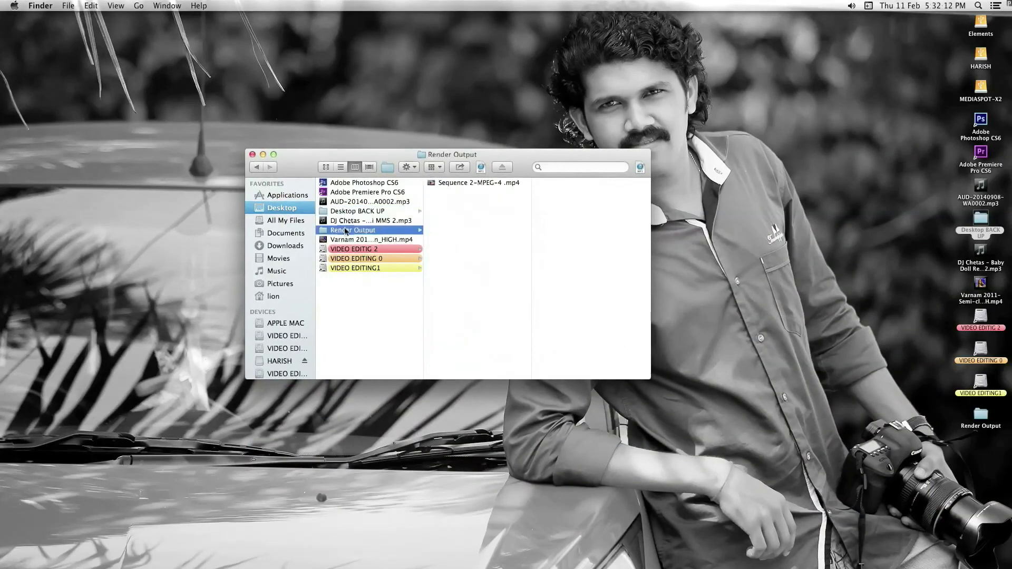
click(472, 184)
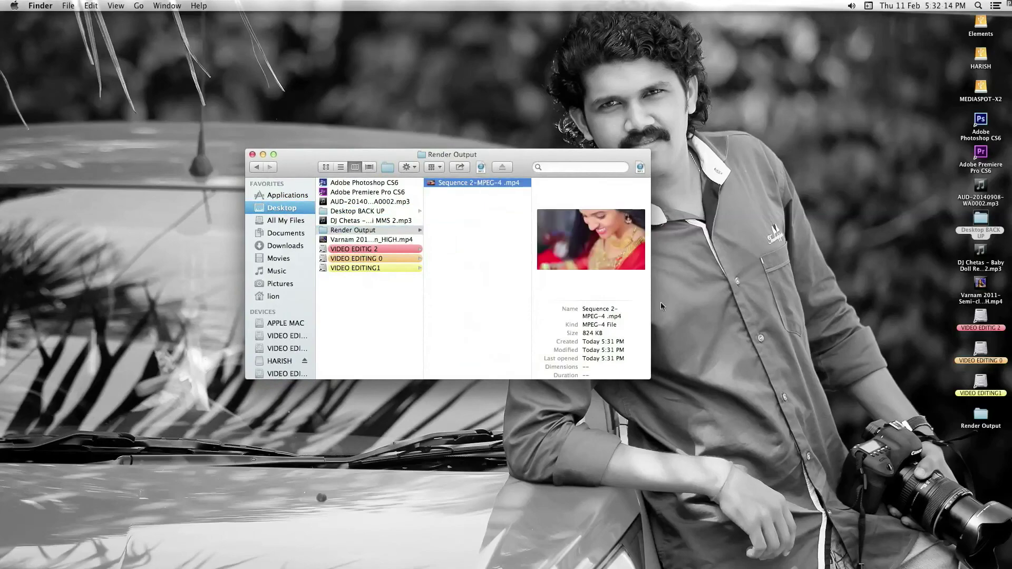